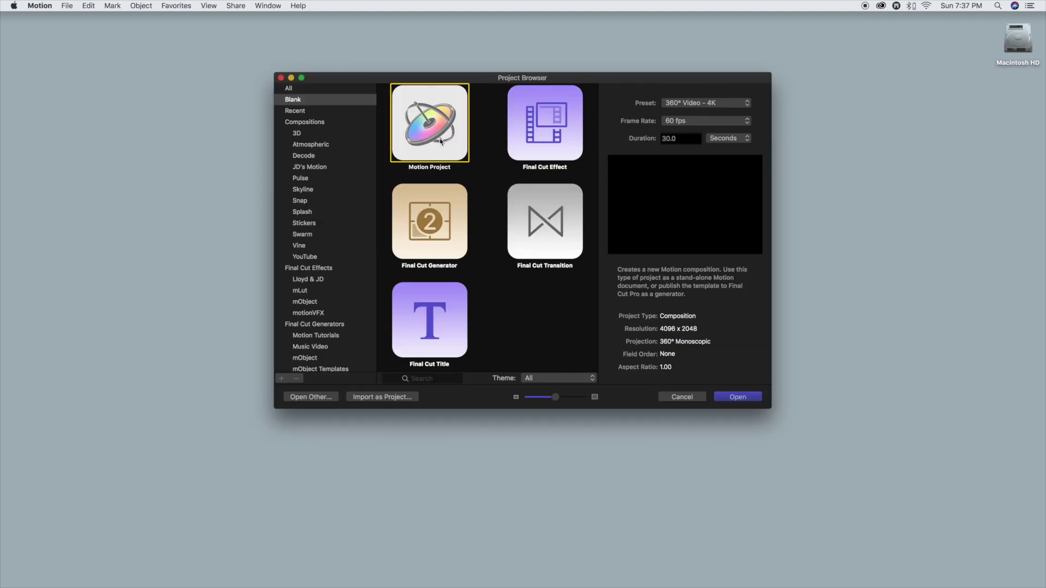
# Create a new 360° Video - 4K project with a 120-second duration.
pyautogui.click(747, 103)
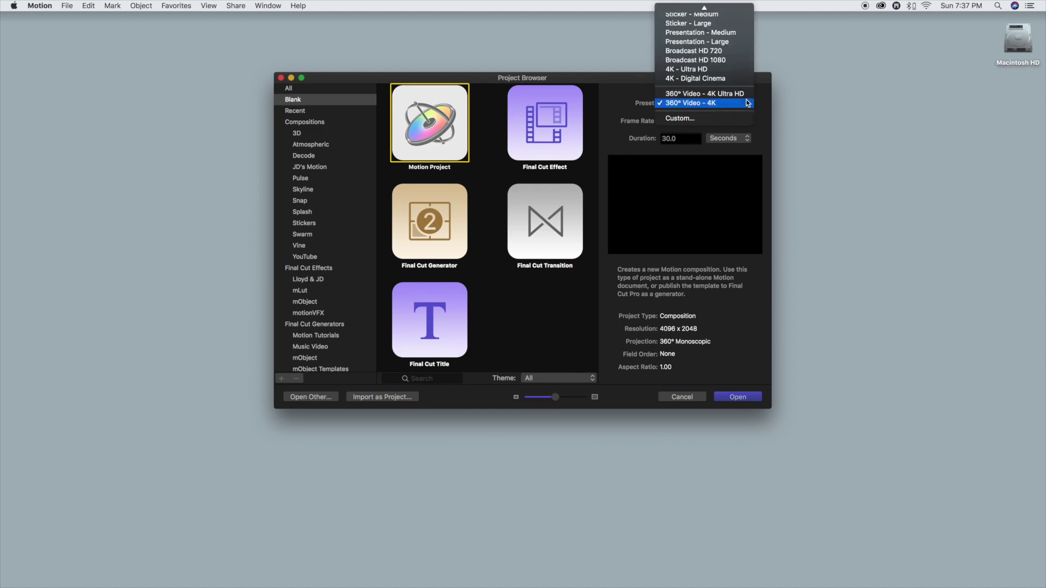
pyautogui.click(738, 105)
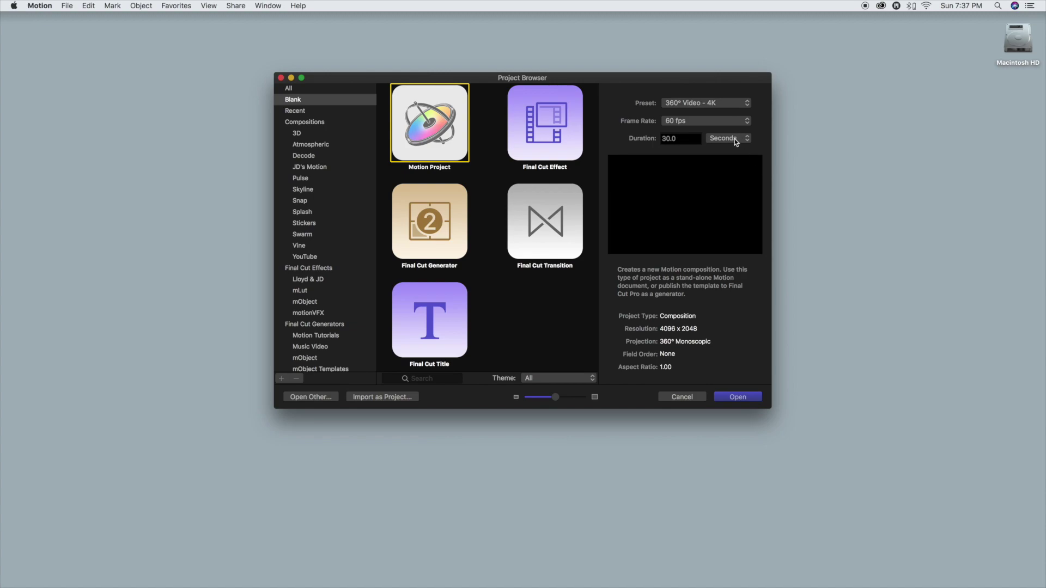
pyautogui.moveTo(669, 138); pyautogui.dragTo(641, 137)
pyautogui.write('120')
pyautogui.click(739, 397)
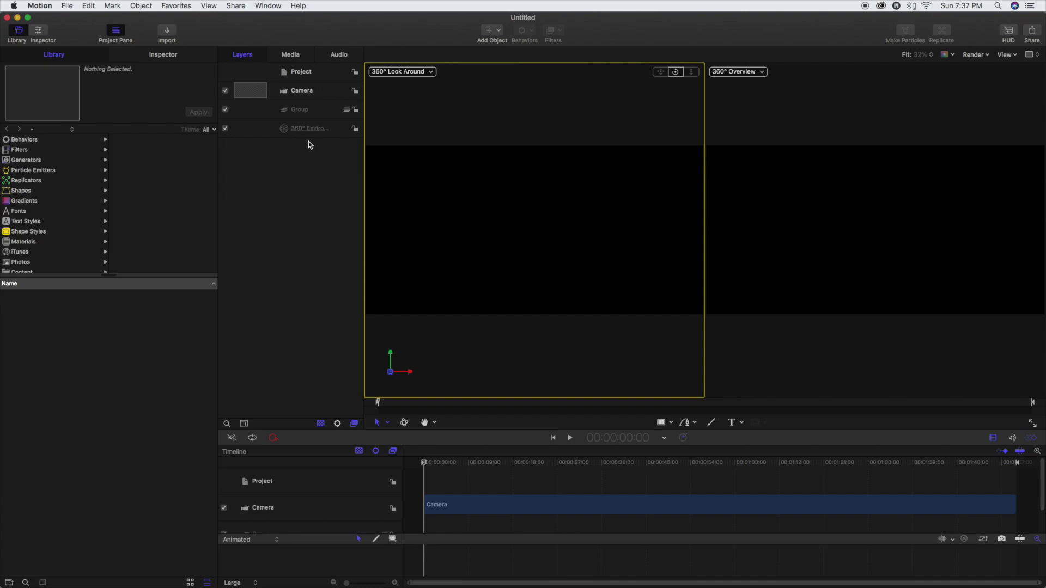
pyautogui.click(68, 6)
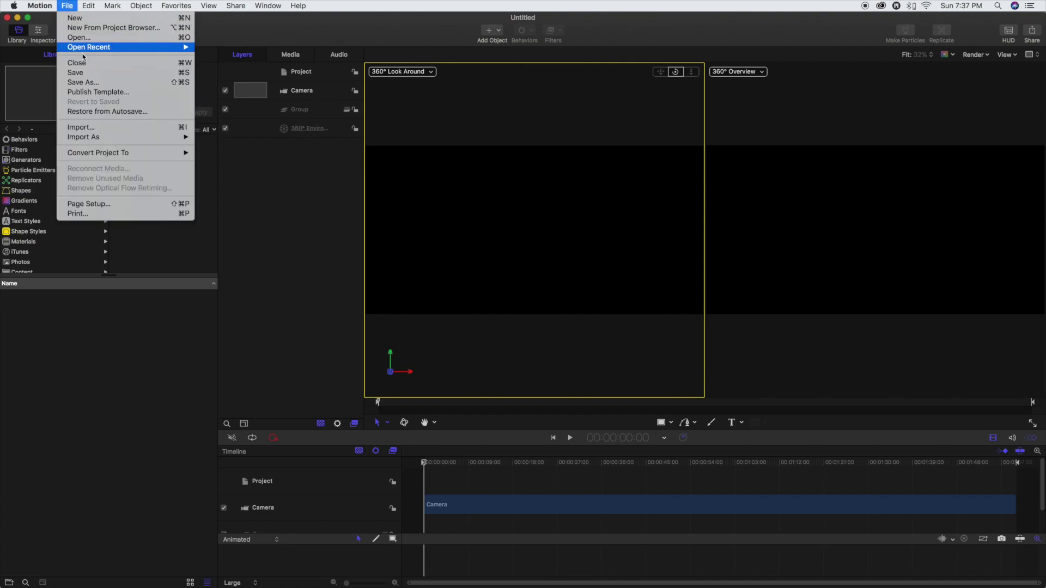
# Import the 360_VR waterfall MP4 from Downloads as 360° footage.
pyautogui.click(98, 127)
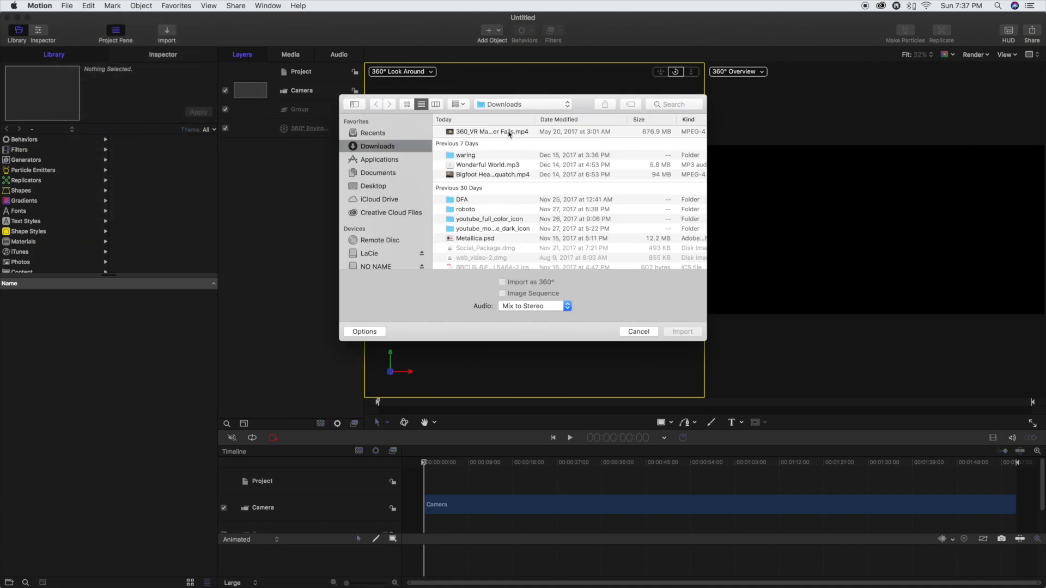
pyautogui.click(510, 133)
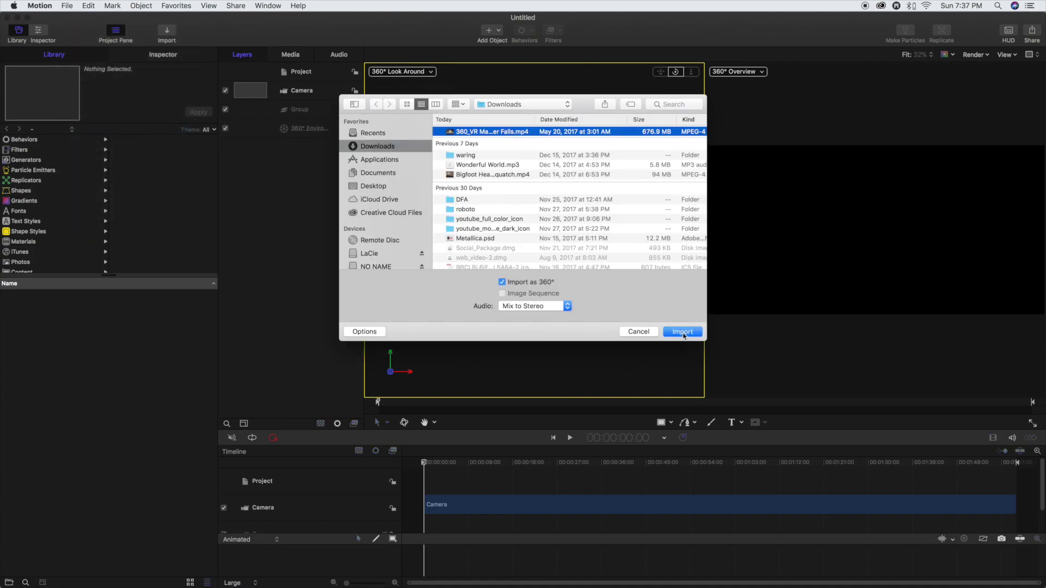
pyautogui.click(683, 332)
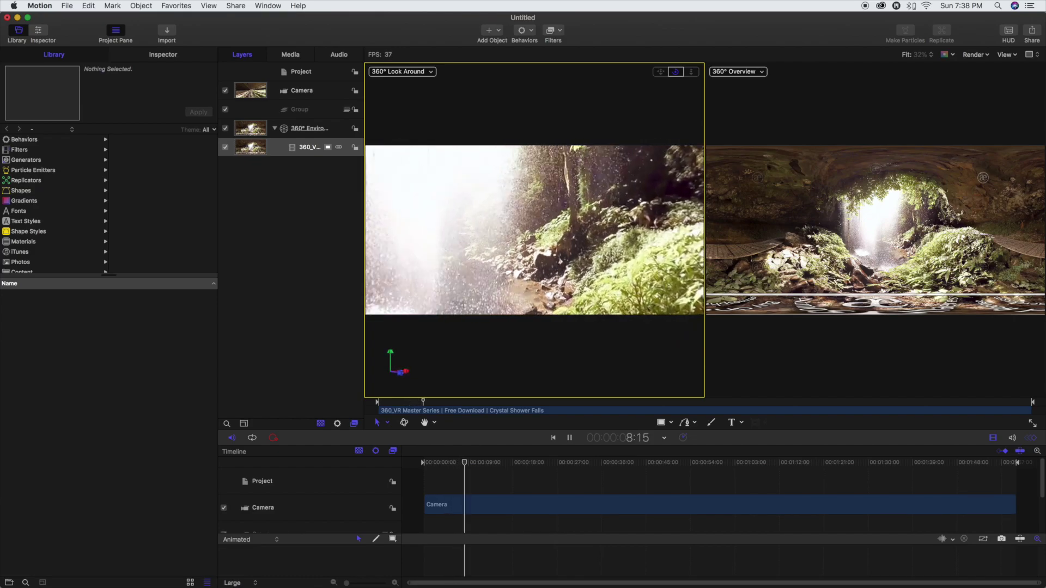
# Preview the clip, stop at 12:57, and orbit the look-around view toward the rocks.
pyautogui.click(677, 72)
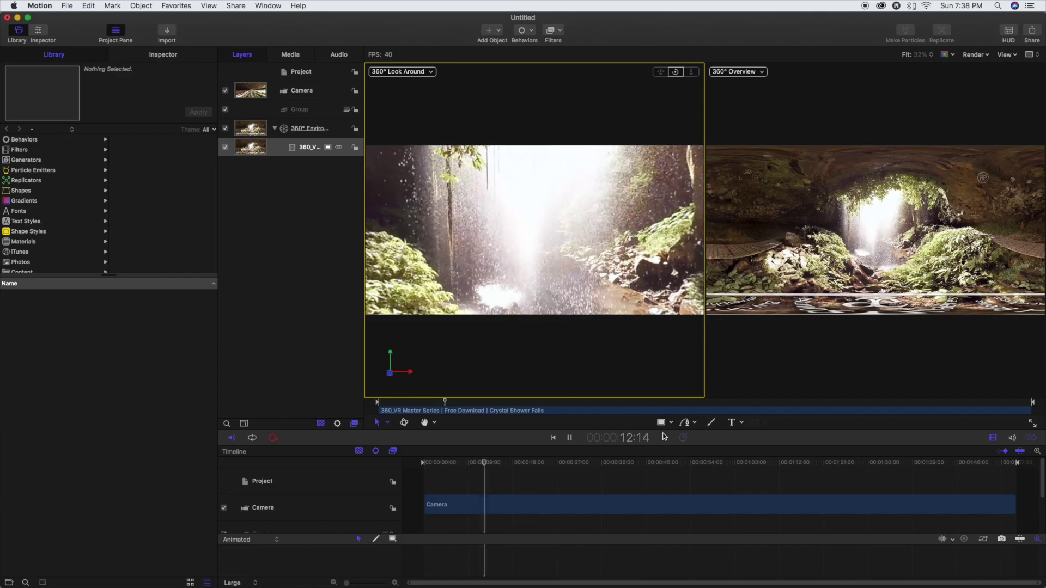
pyautogui.click(569, 438)
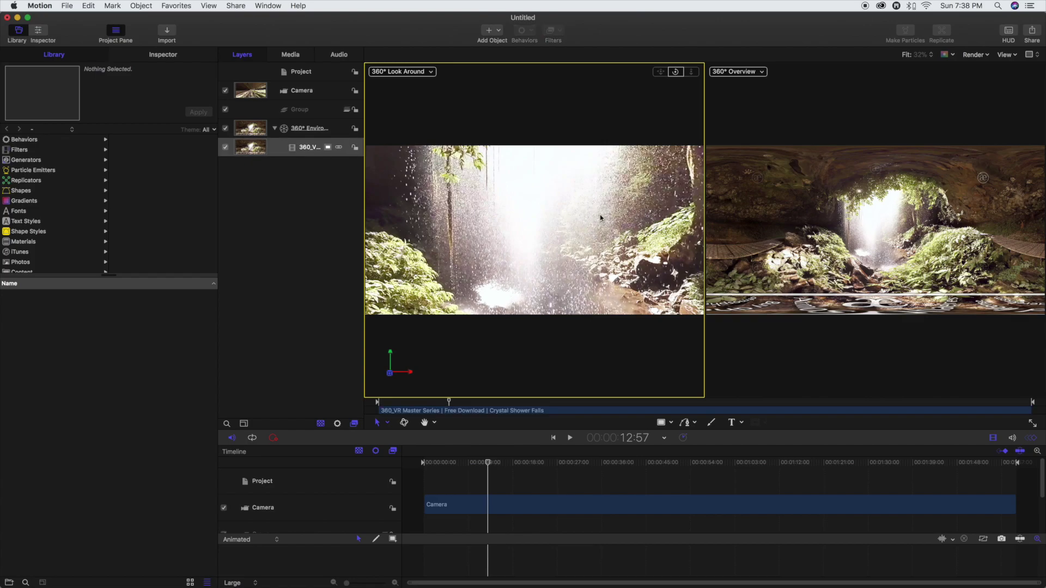
pyautogui.moveTo(676, 71); pyautogui.dragTo(683, 68)
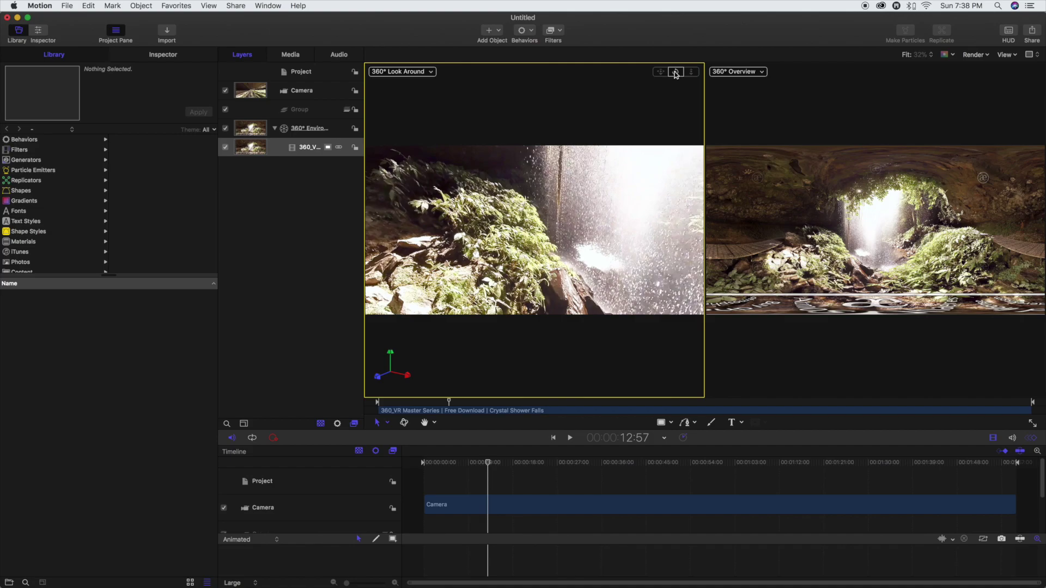
# Reset the 360° view, go to the start, and add a CRYSTAL FALLS text layer.
pyautogui.doubleClick(676, 73)
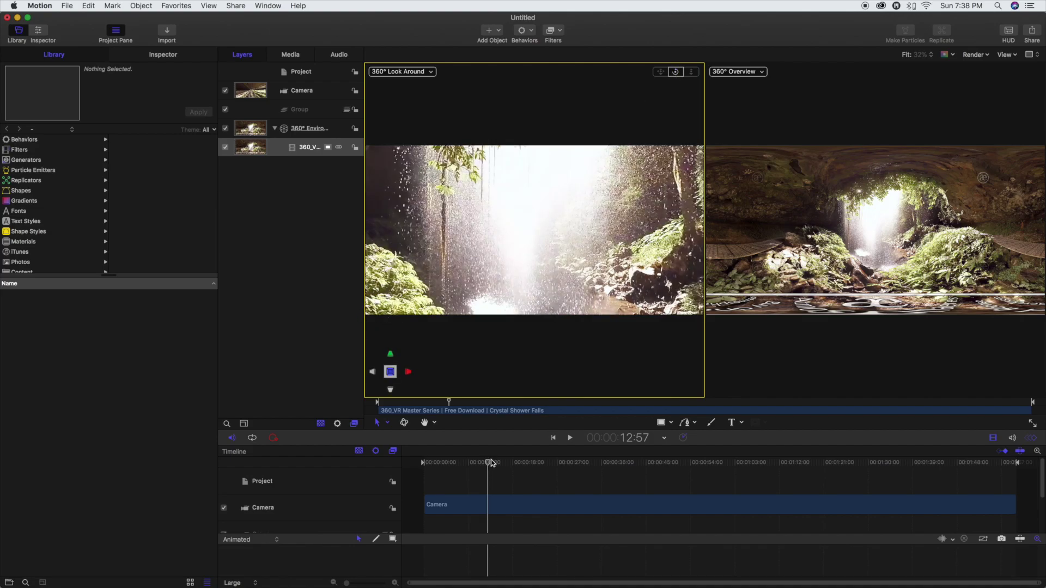
pyautogui.moveTo(490, 462); pyautogui.dragTo(361, 456)
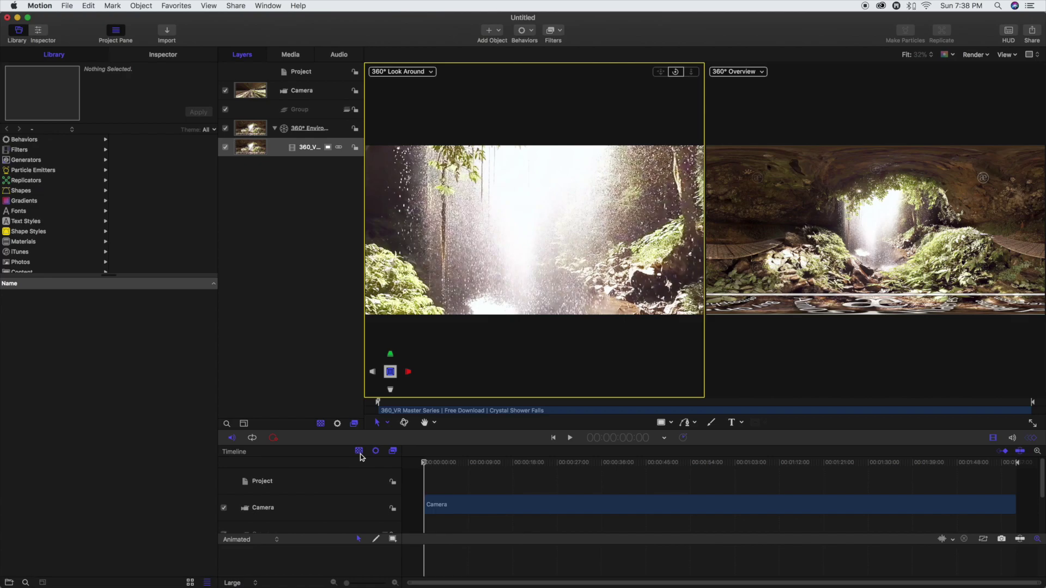
pyautogui.click(733, 422)
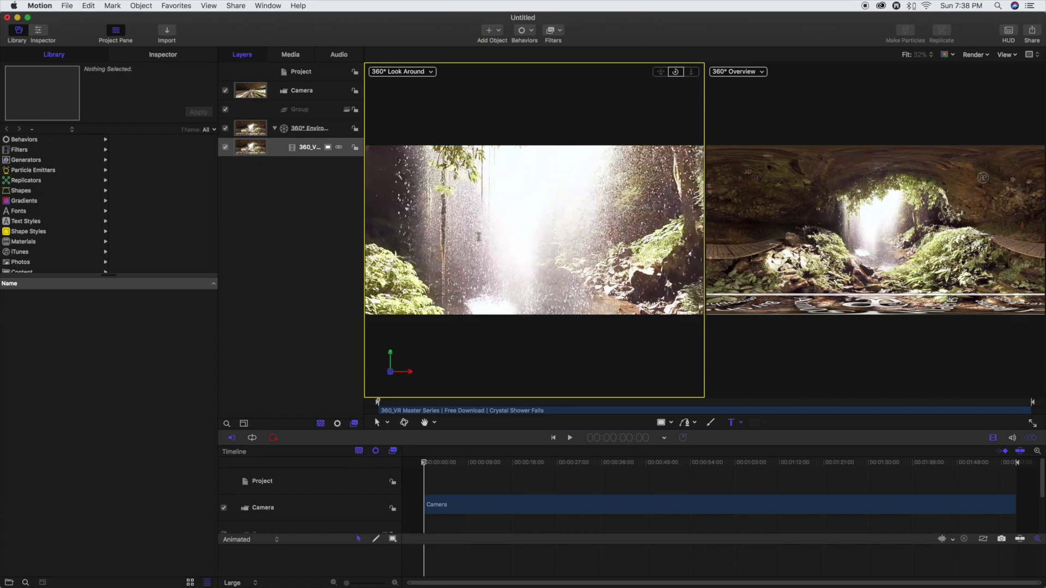
pyautogui.click(479, 237)
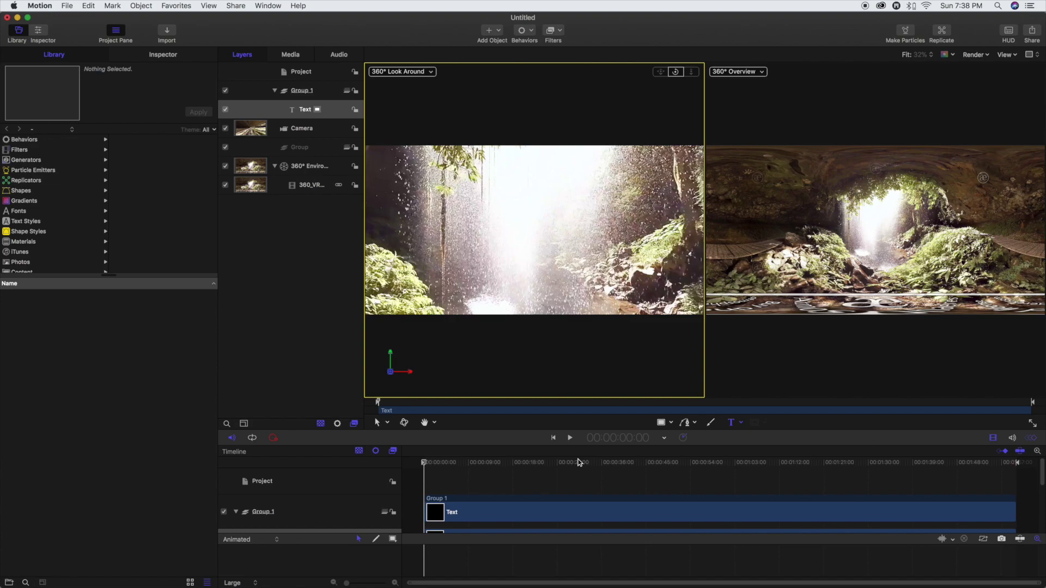
pyautogui.write('C')
# Raise the title's font size to 288 in the Text Format settings.
pyautogui.click(160, 55)
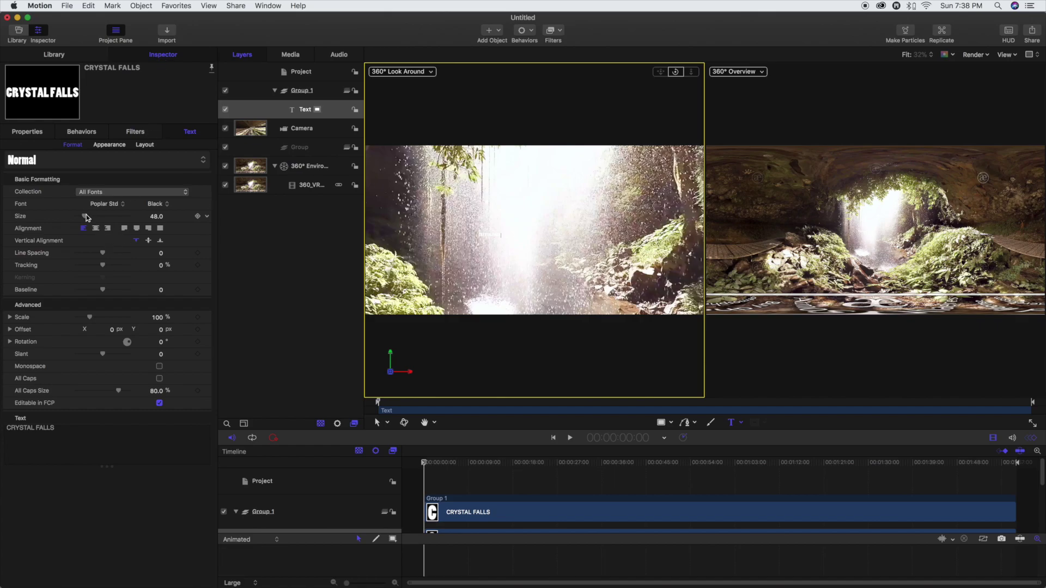
pyautogui.moveTo(90, 217); pyautogui.dragTo(145, 222)
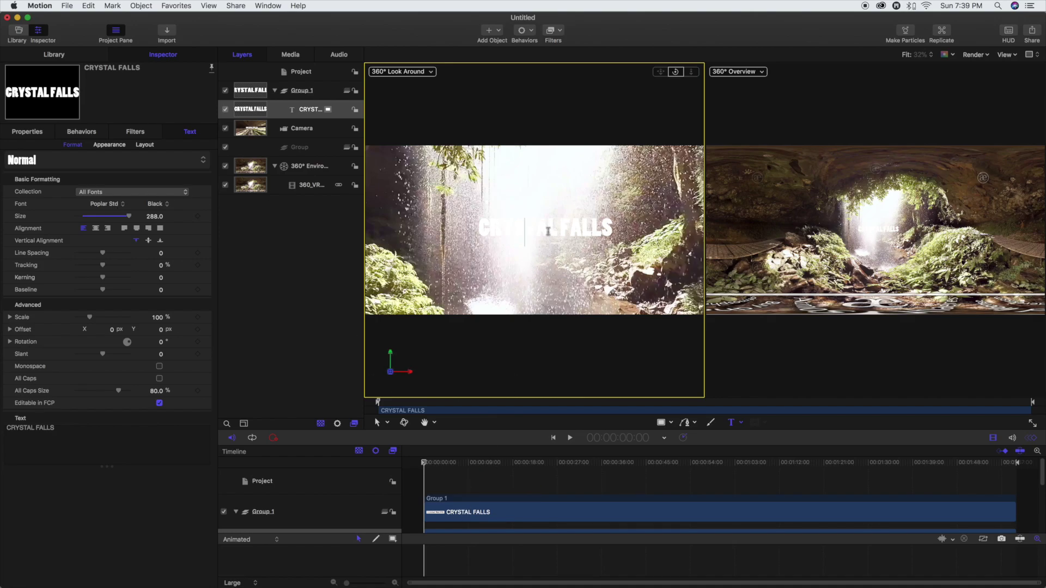
pyautogui.press('Escape')
# Move and scale the title in the 360° viewer so it sits over the waterfall.
pyautogui.moveTo(653, 224); pyautogui.dragTo(551, 203)
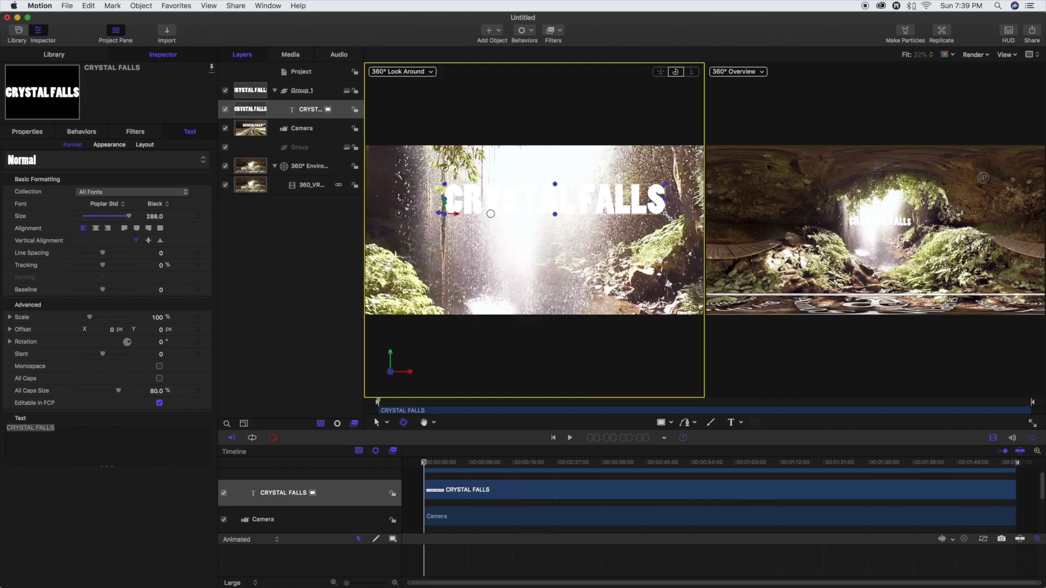
pyautogui.moveTo(665, 215); pyautogui.dragTo(511, 211)
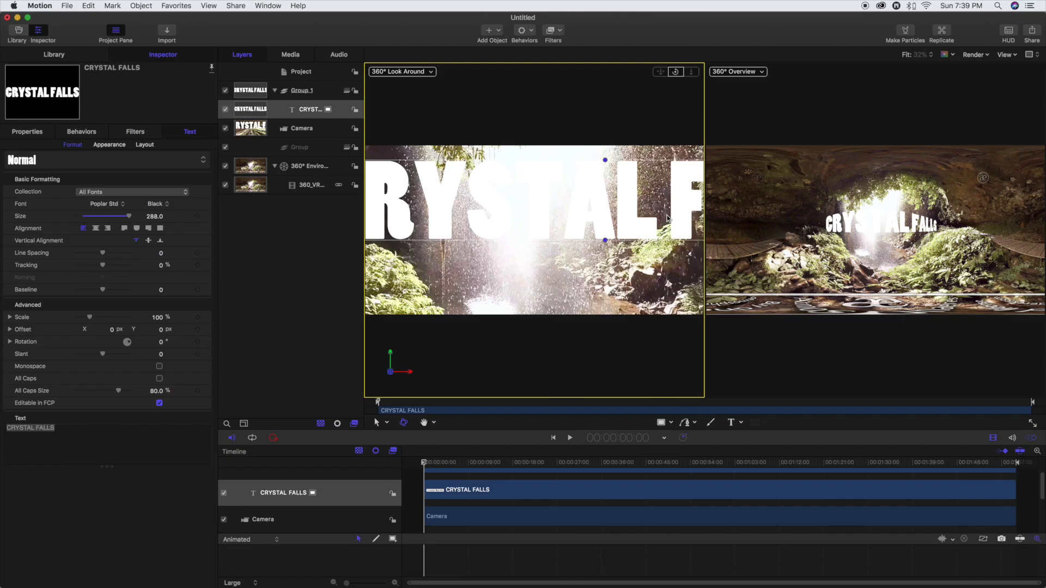
pyautogui.moveTo(601, 215); pyautogui.dragTo(700, 232)
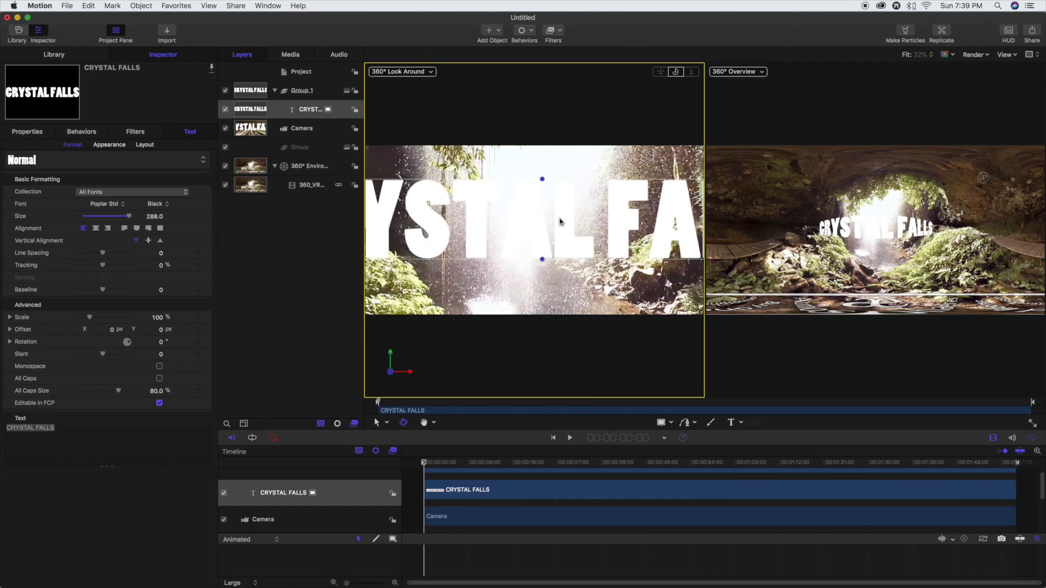
pyautogui.moveTo(559, 220); pyautogui.dragTo(569, 236)
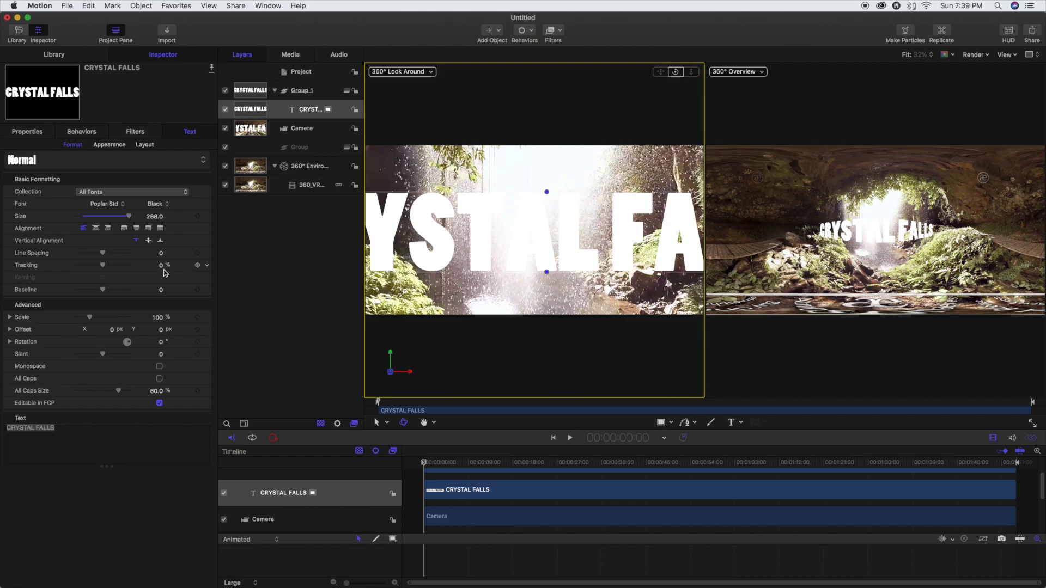
pyautogui.click(109, 145)
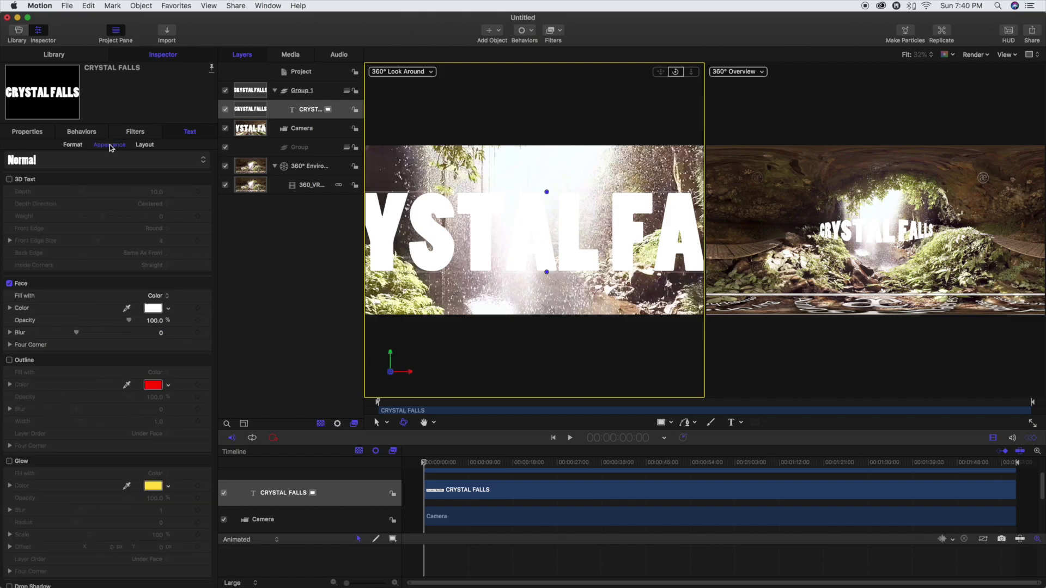
# Give the title a black outline 15 wide, then play to preview it.
pyautogui.click(9, 360)
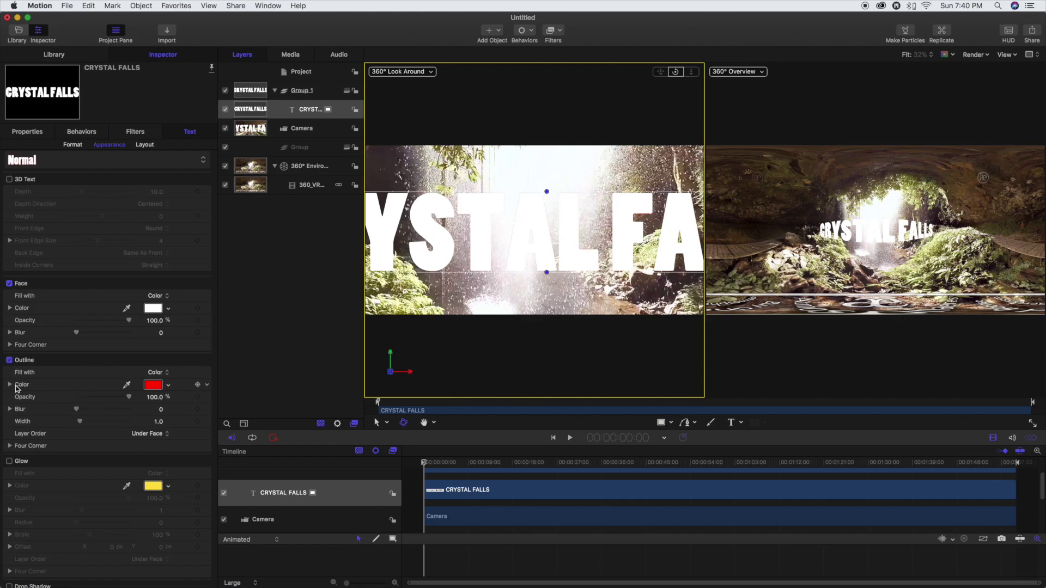
pyautogui.click(167, 386)
pyautogui.moveTo(229, 449); pyautogui.dragTo(248, 487)
pyautogui.moveTo(80, 422); pyautogui.dragTo(146, 429)
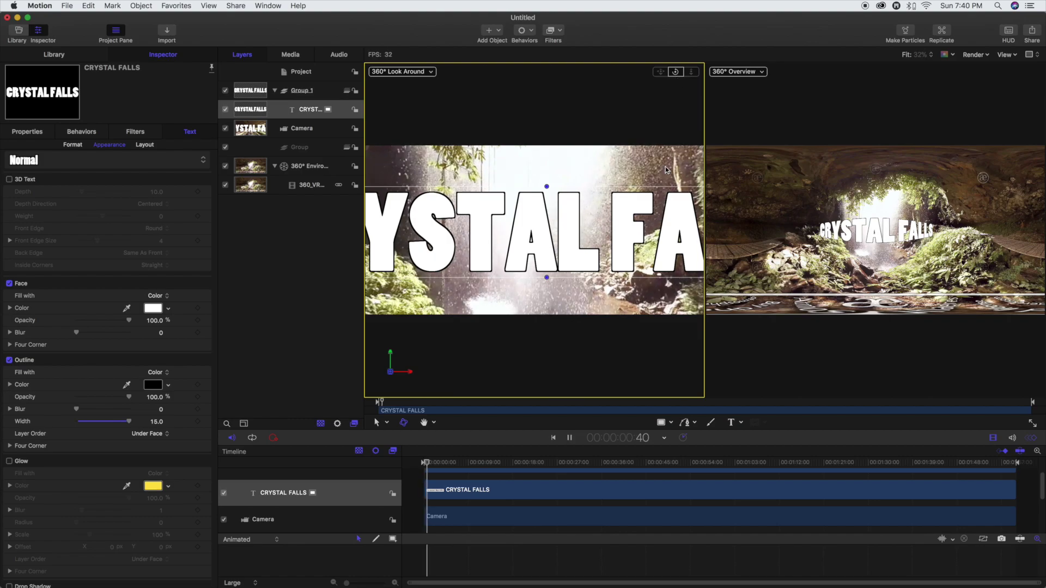
pyautogui.click(675, 72)
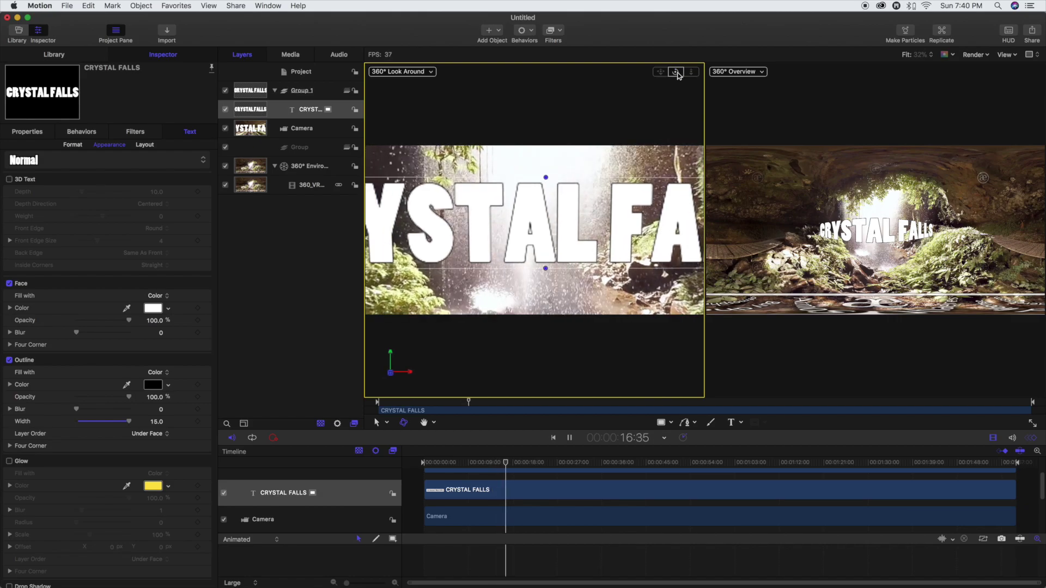
# Orbit the view toward FALLS, shrink and centre the title, then tilt the view upward.
pyautogui.moveTo(678, 75); pyautogui.dragTo(678, 72)
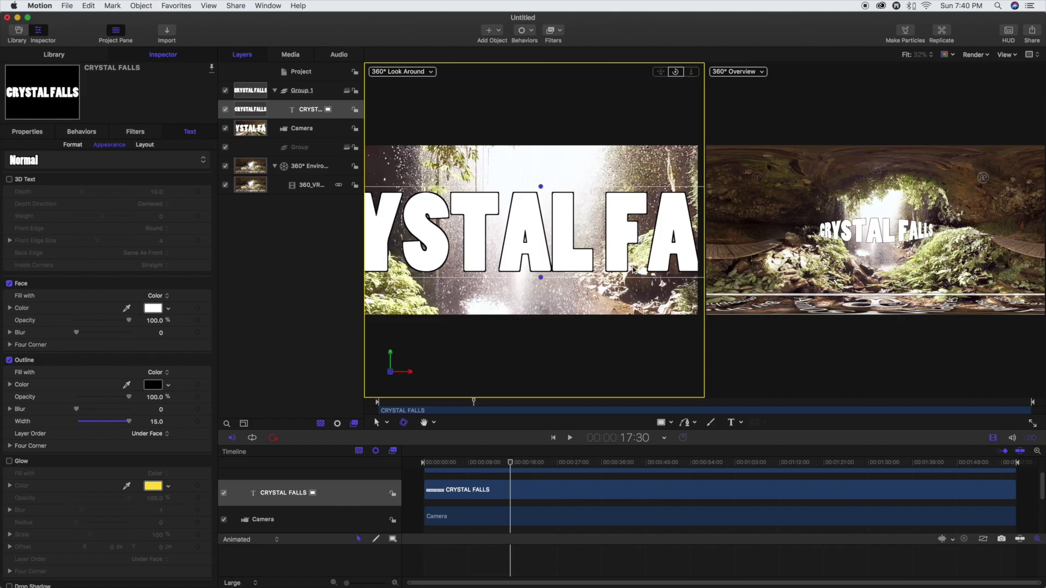
pyautogui.moveTo(633, 270); pyautogui.dragTo(473, 209)
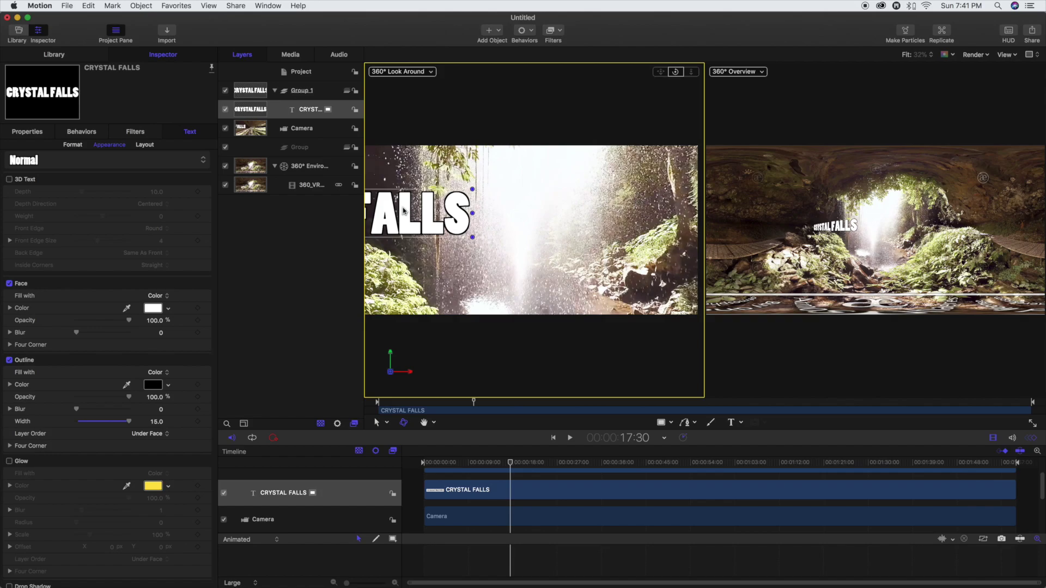
pyautogui.moveTo(403, 210); pyautogui.dragTo(613, 225)
pyautogui.moveTo(681, 254); pyautogui.dragTo(585, 236)
pyautogui.moveTo(494, 215); pyautogui.dragTo(548, 237)
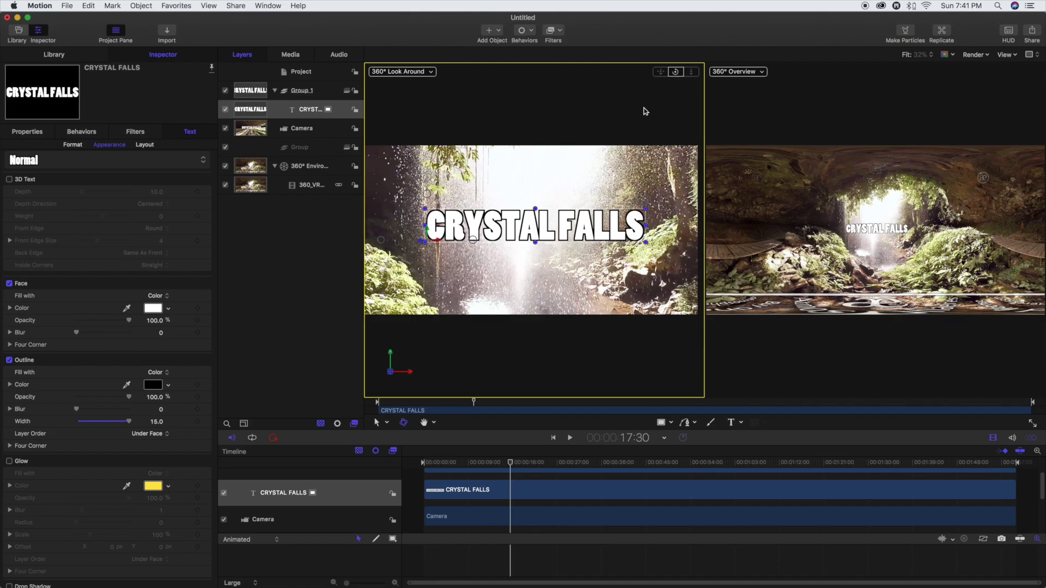
pyautogui.moveTo(533, 235); pyautogui.dragTo(535, 235)
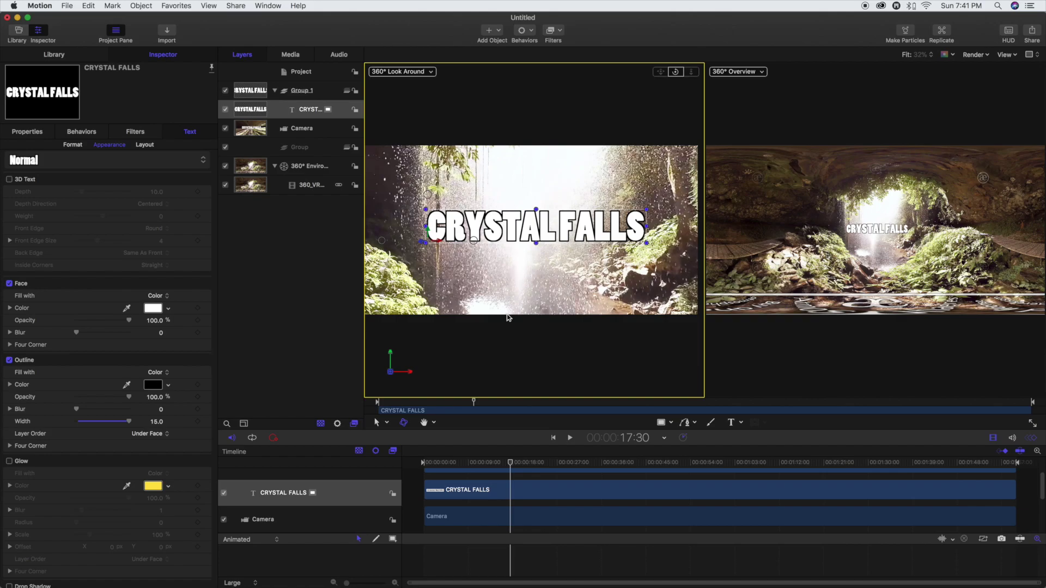
pyautogui.click(676, 71)
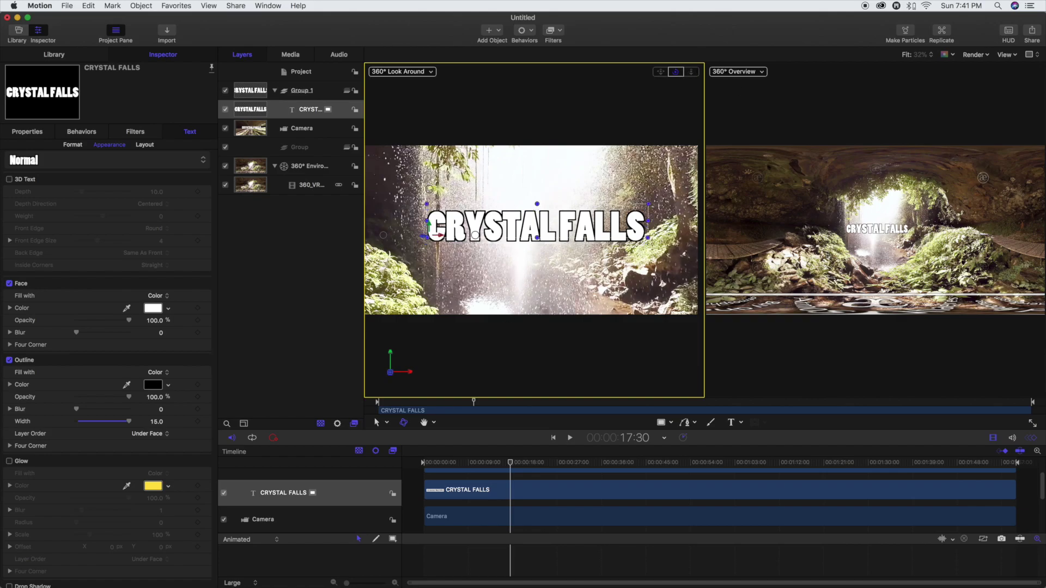
pyautogui.moveTo(537, 210); pyautogui.dragTo(466, 191)
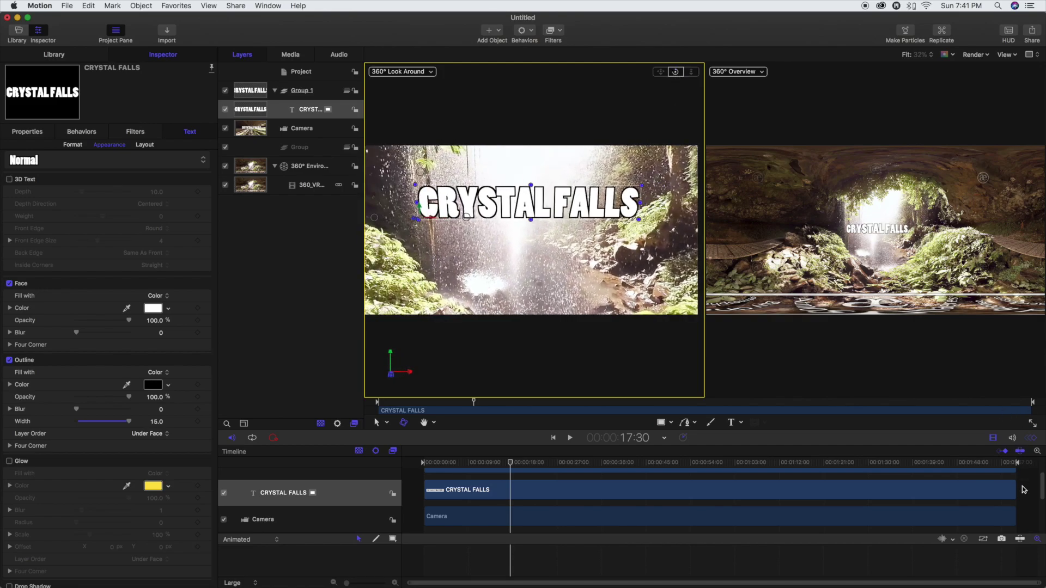
# Trim the title clip to end about 18:49 and apply the Text-Energetic Bounce In behavior.
pyautogui.moveTo(1013, 492); pyautogui.dragTo(514, 489)
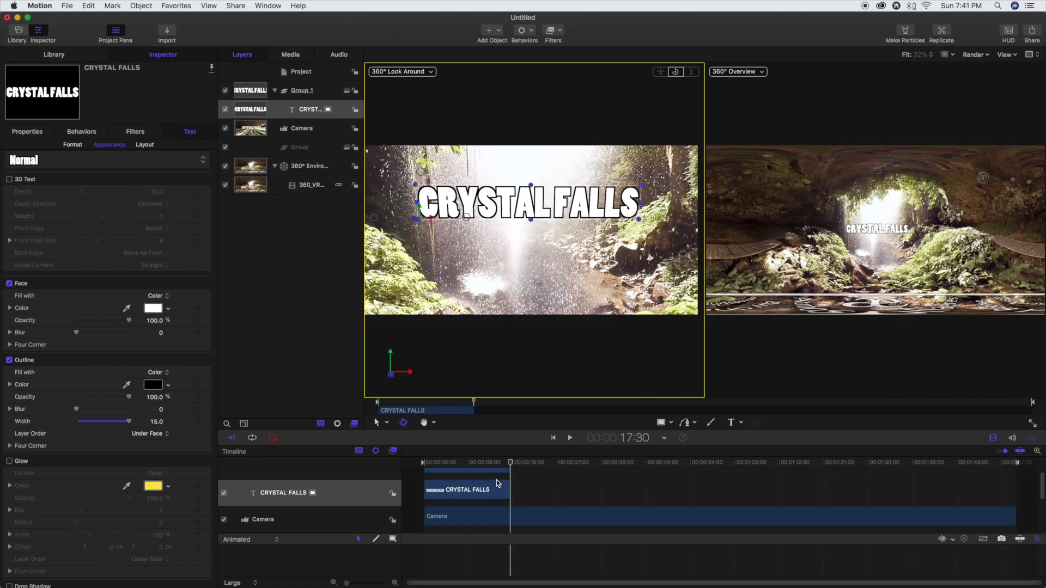
pyautogui.moveTo(510, 462); pyautogui.dragTo(398, 461)
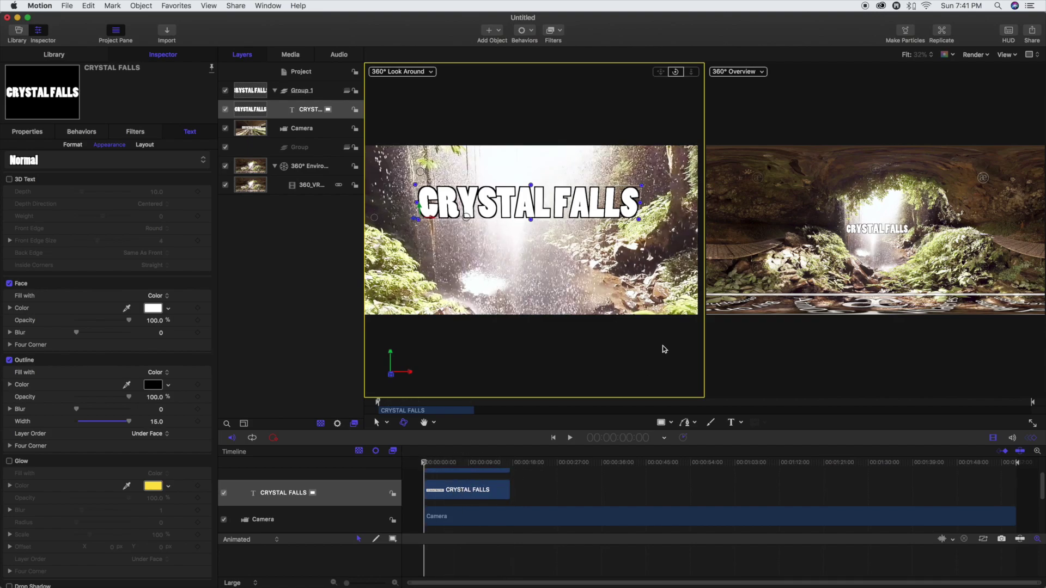
pyautogui.click(526, 40)
pyautogui.moveTo(581, 145)
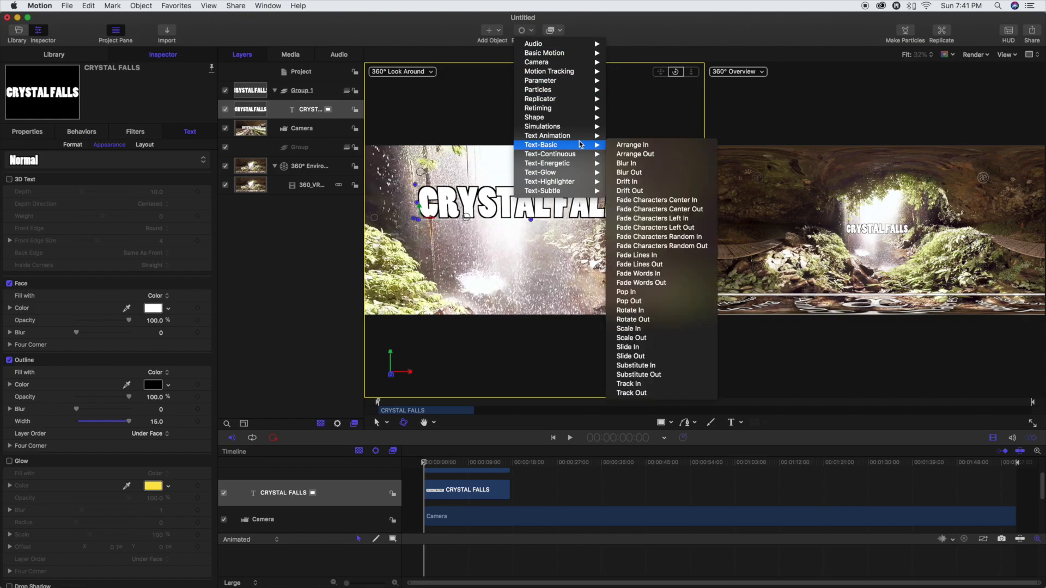
pyautogui.moveTo(579, 163)
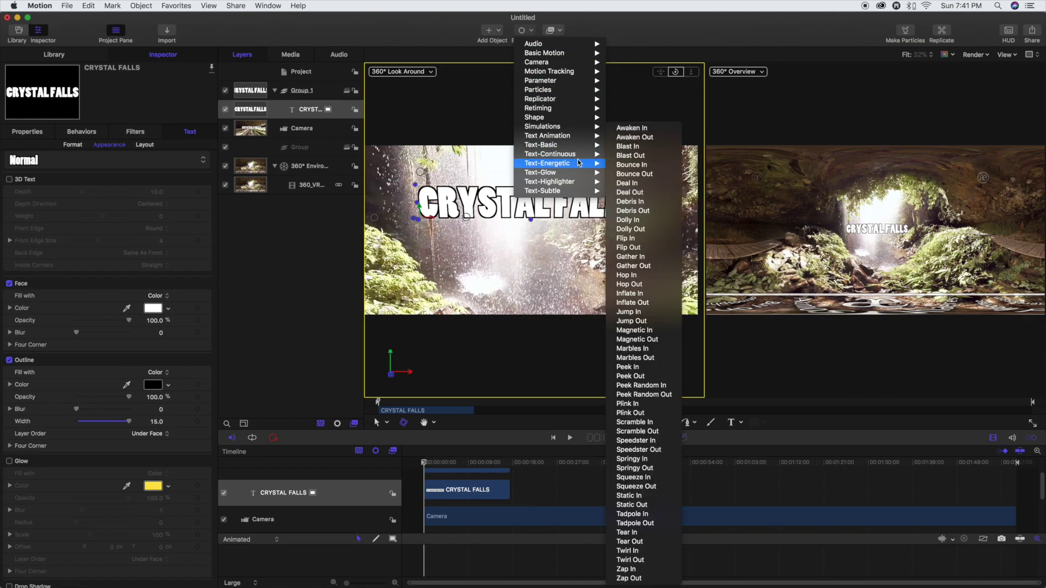
pyautogui.click(622, 167)
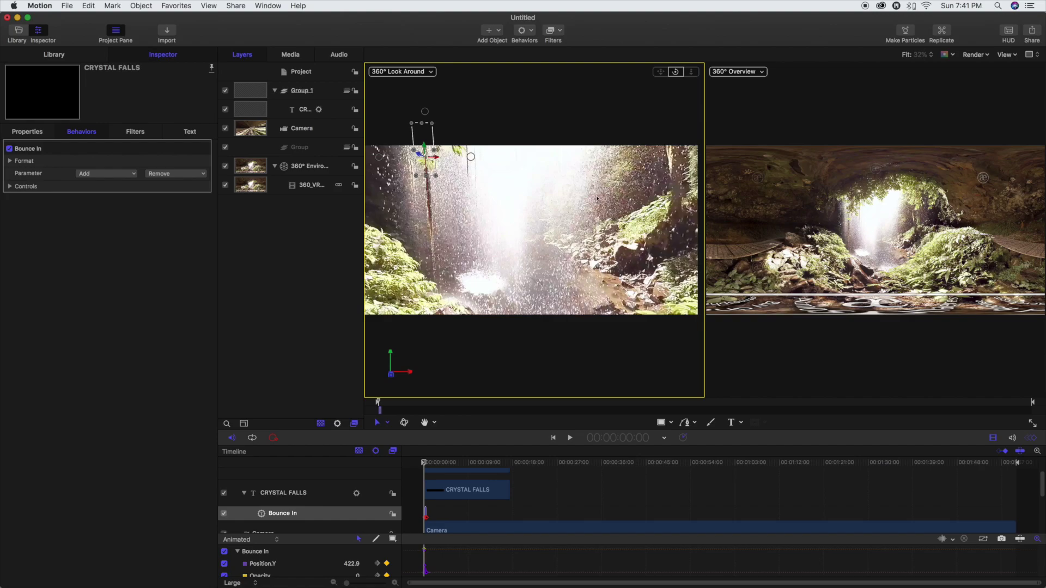
# Preview the Bounce In animation, then undo it.
pyautogui.press('space')
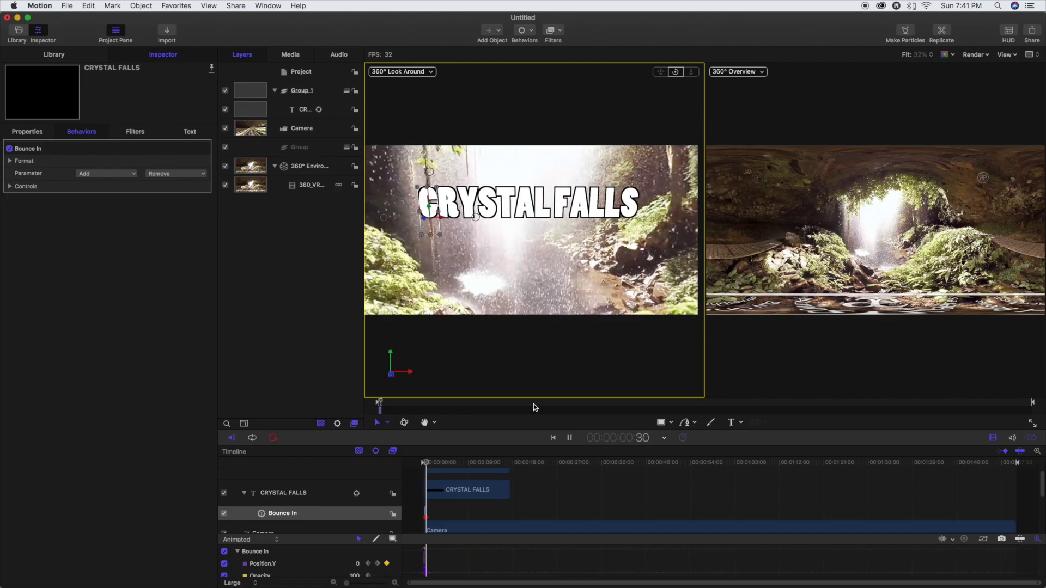
pyautogui.press('space')
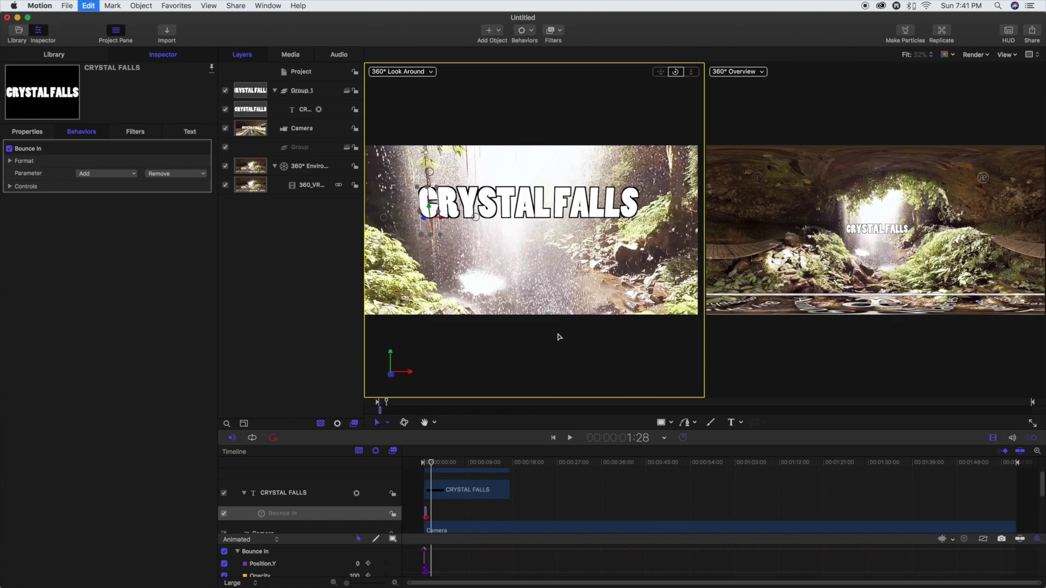
pyautogui.press('super+z')
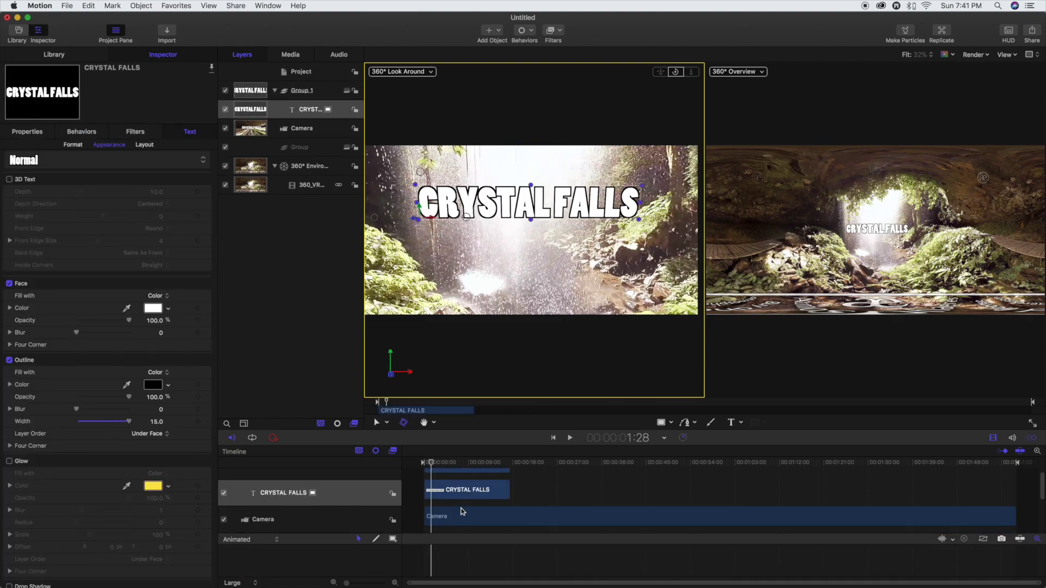
# Apply the Text-Glow Drip In behavior to the title and preview it from the start.
pyautogui.click(529, 32)
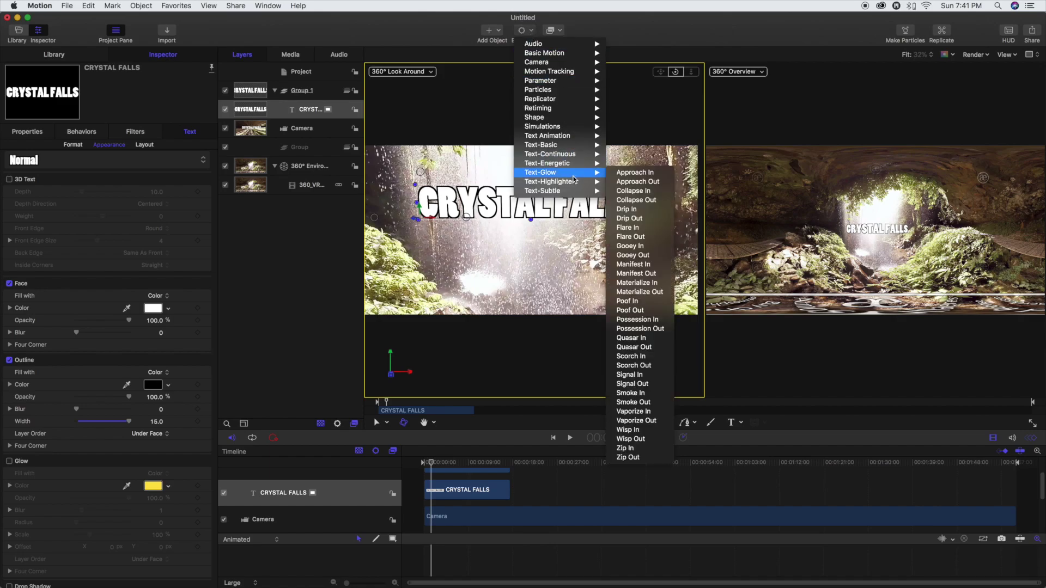
pyautogui.click(627, 210)
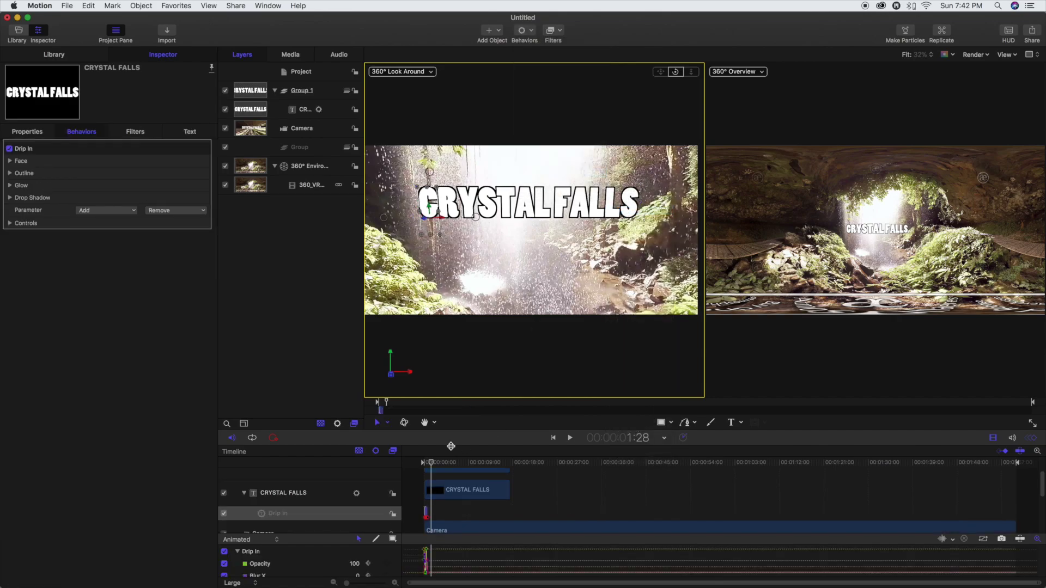
pyautogui.moveTo(434, 463); pyautogui.dragTo(418, 463)
pyautogui.press('space')
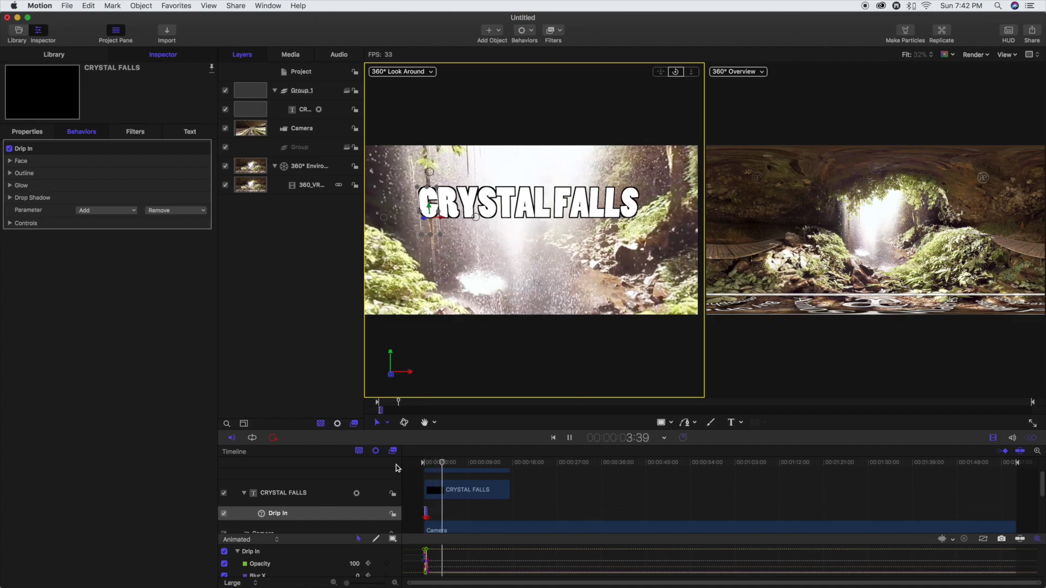
pyautogui.press('space')
# Add Text-Glow Drip Out, move its bar to the title clip's end, and play from the start.
pyautogui.click(532, 30)
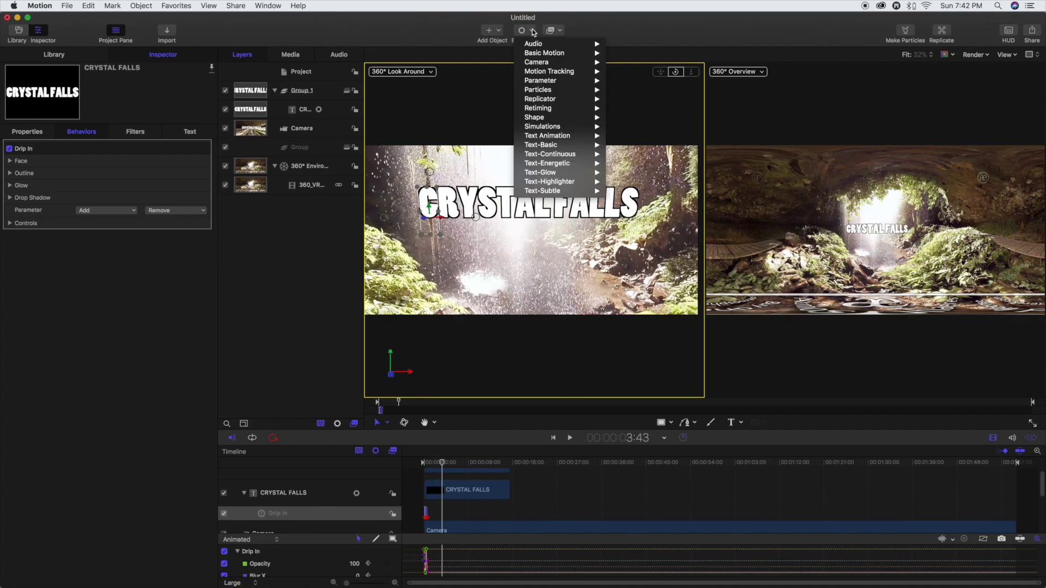
pyautogui.moveTo(543, 166)
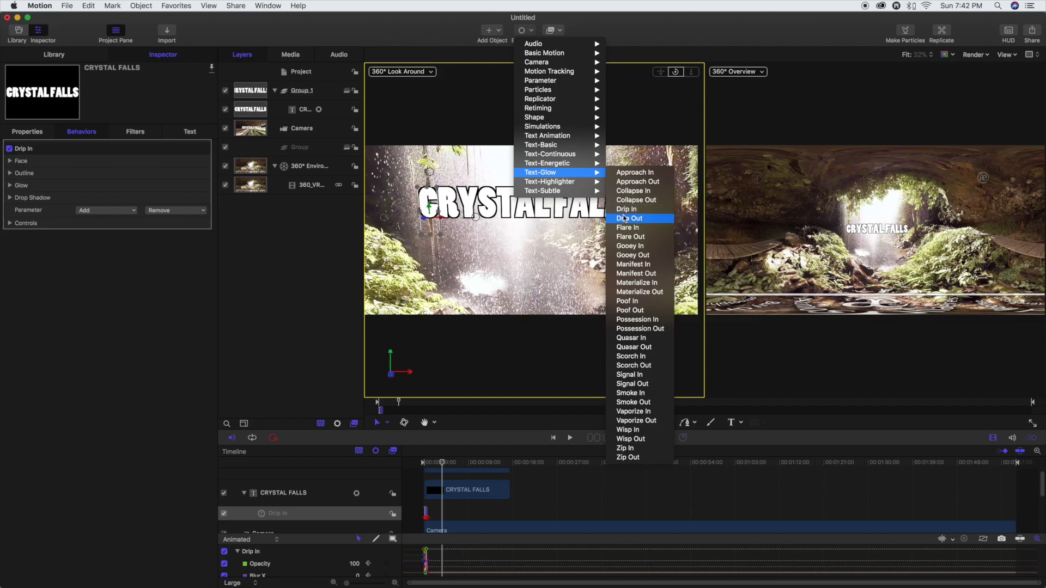
pyautogui.click(624, 218)
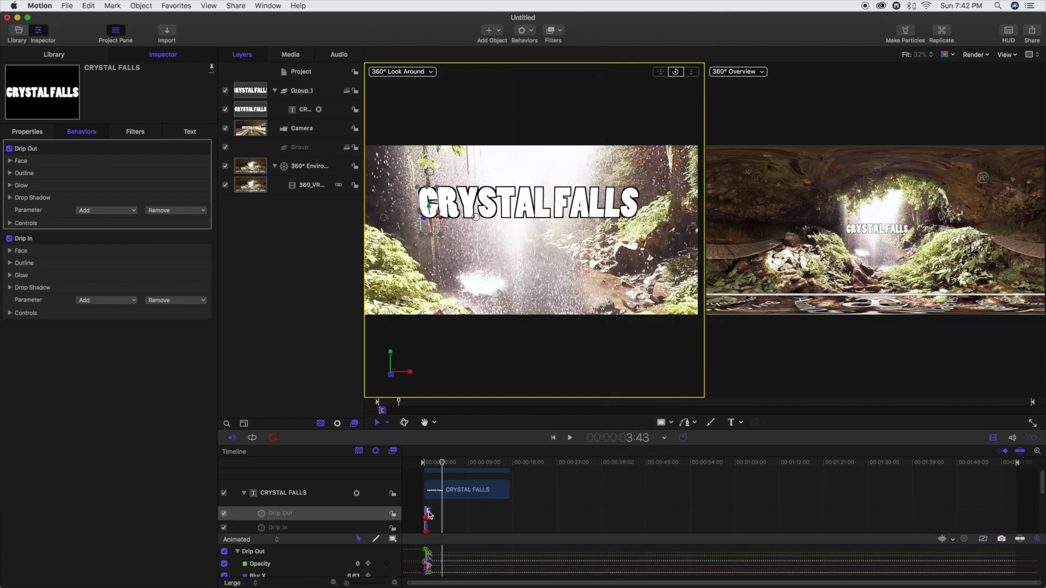
pyautogui.click(613, 500)
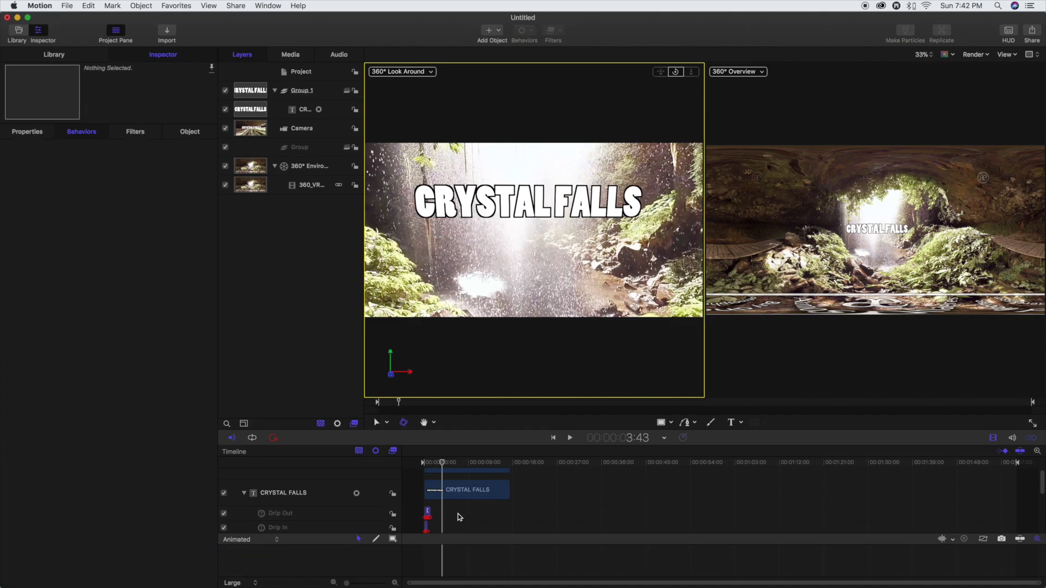
pyautogui.moveTo(427, 513); pyautogui.dragTo(508, 515)
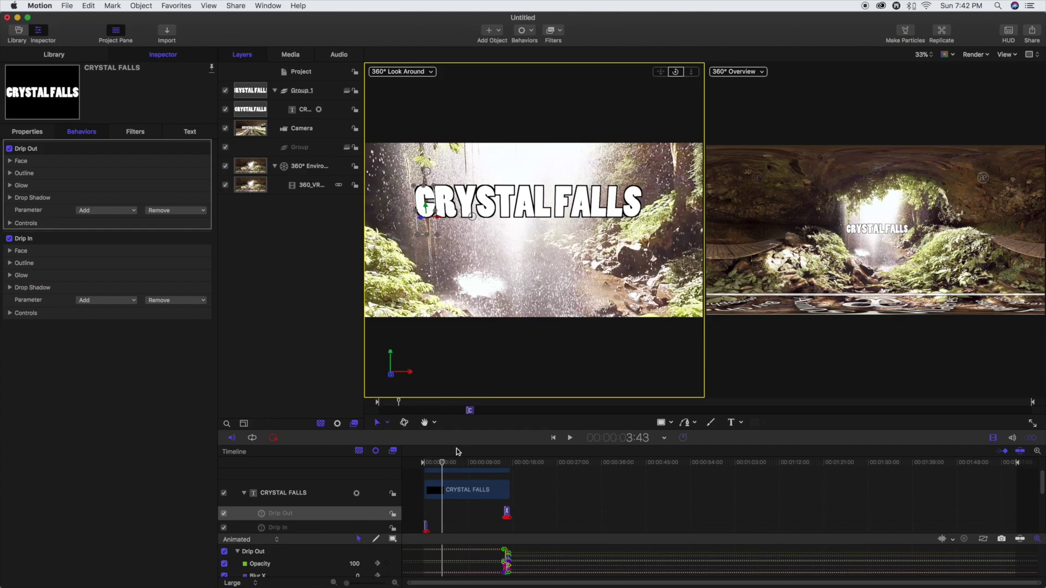
pyautogui.moveTo(443, 464); pyautogui.dragTo(386, 466)
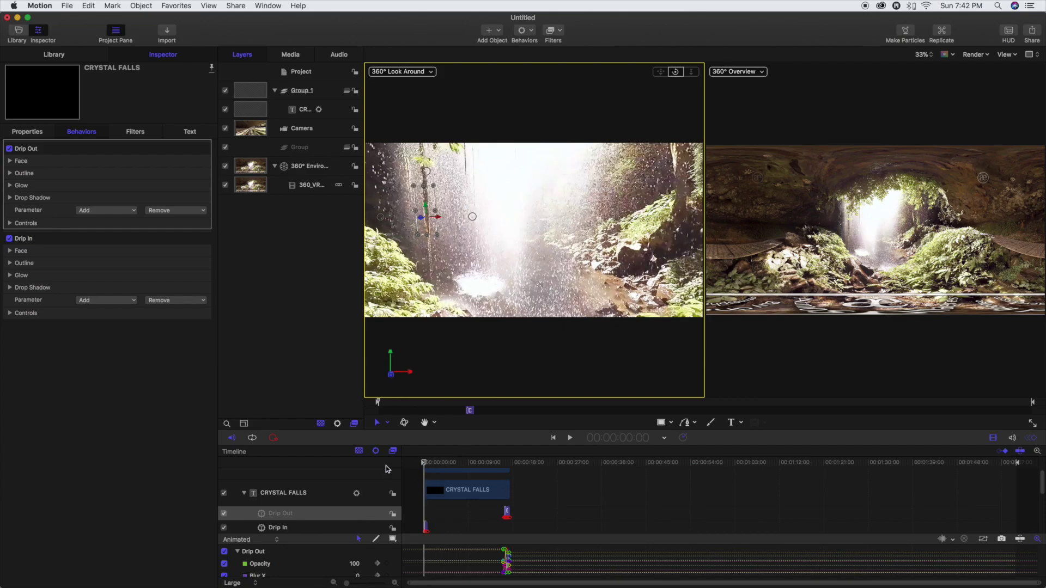
pyautogui.press('space')
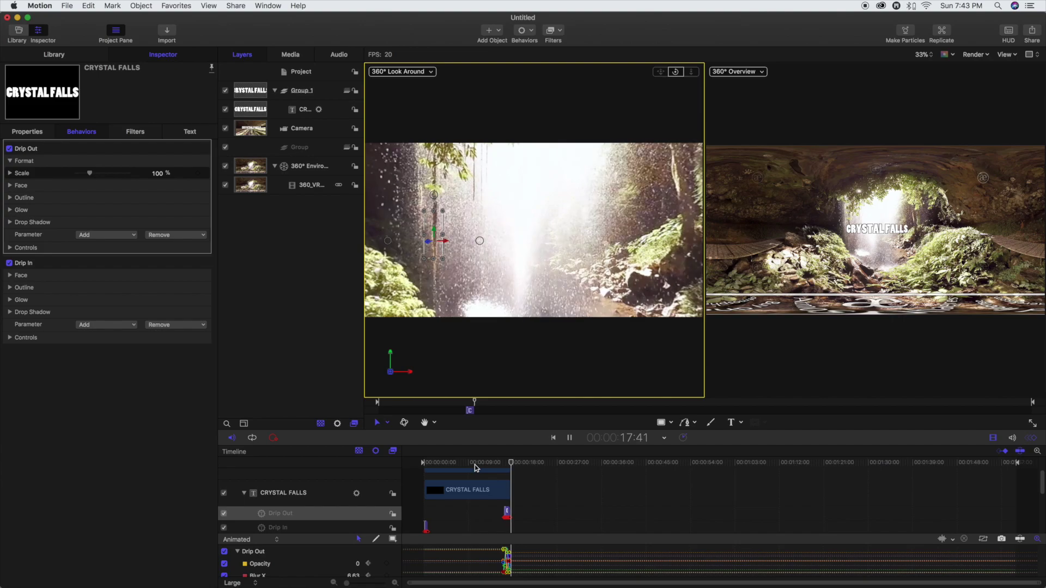
# Change the title's glow colour from yellow to white.
pyautogui.press('space')
pyautogui.click(185, 133)
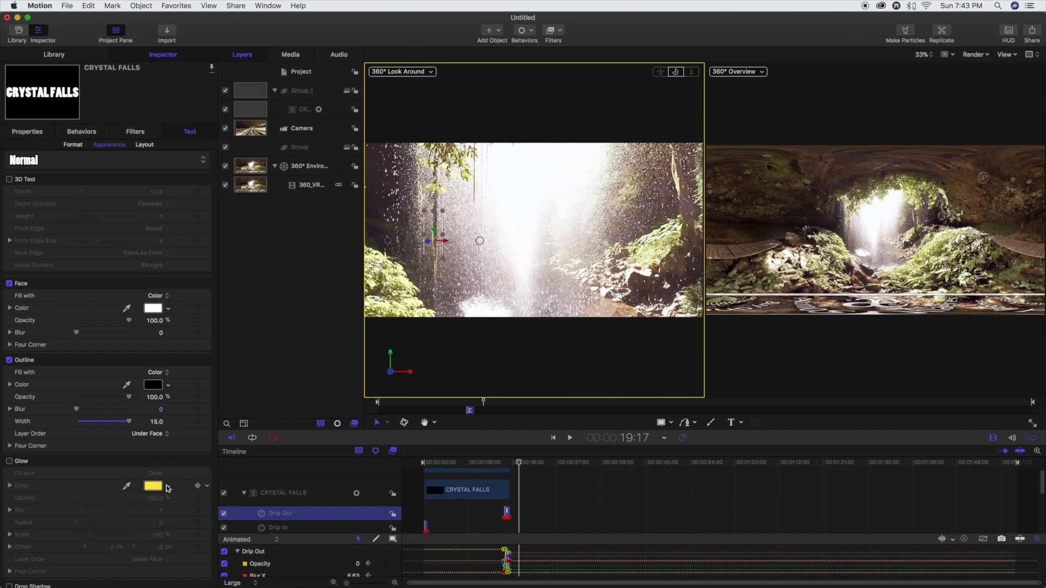
pyautogui.click(170, 490)
pyautogui.moveTo(185, 392); pyautogui.dragTo(149, 369)
# Scrub back to 13:51 and 8:43 to review, then play from the start.
pyautogui.moveTo(525, 460); pyautogui.dragTo(494, 466)
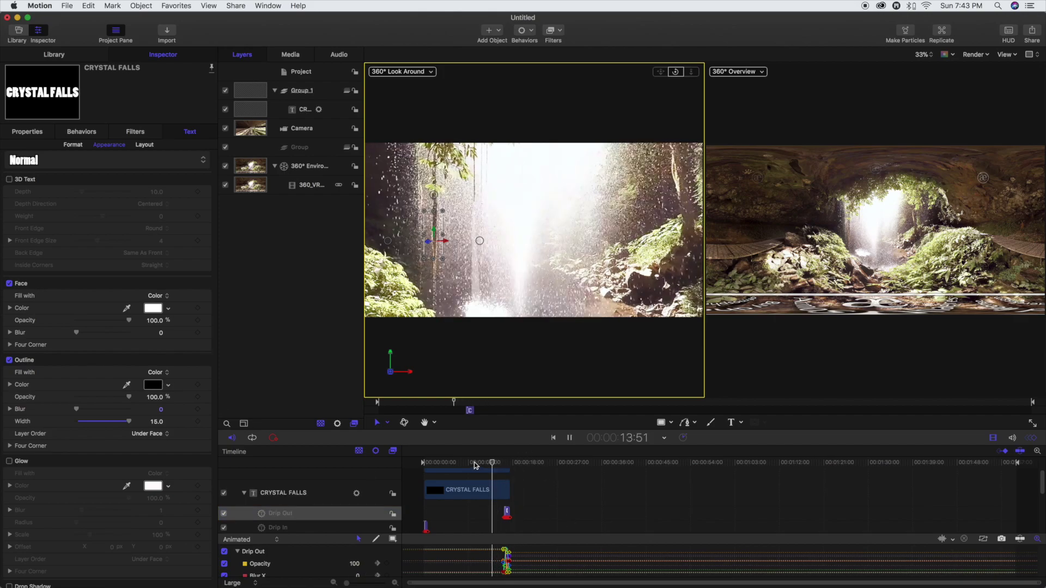
pyautogui.moveTo(480, 465); pyautogui.dragTo(469, 465)
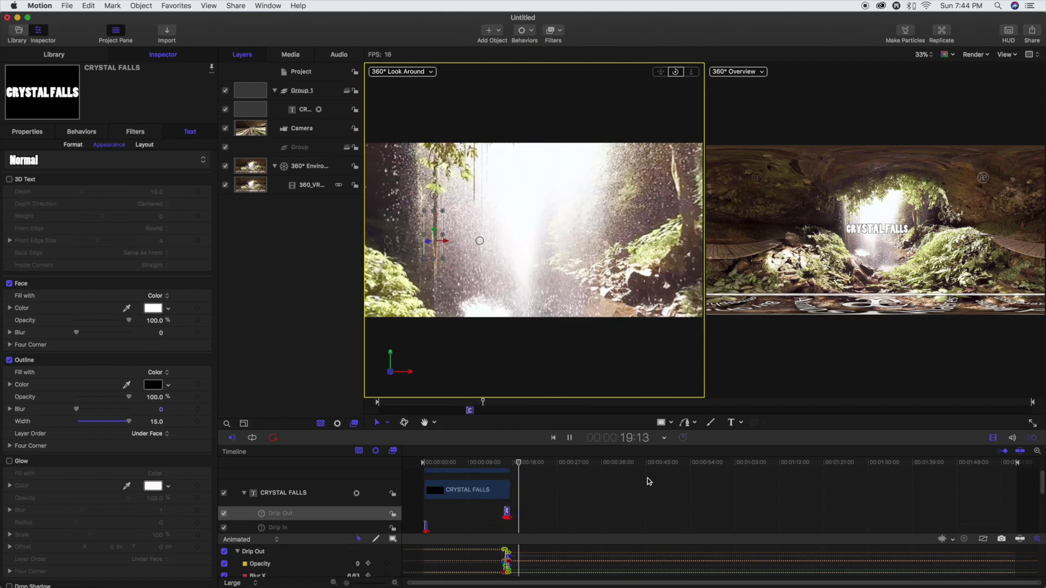
pyautogui.press('space')
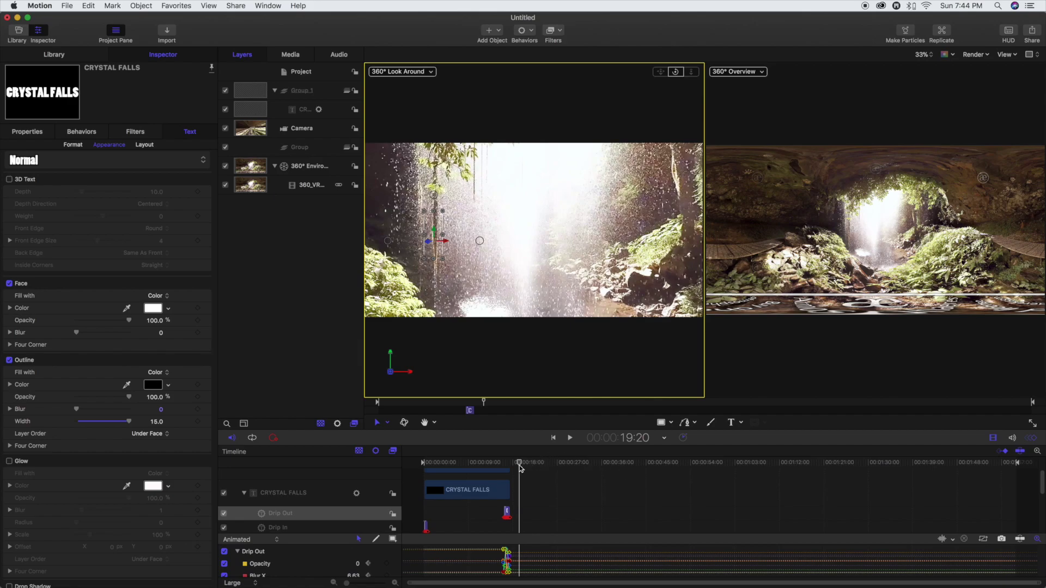
pyautogui.moveTo(516, 463); pyautogui.dragTo(396, 466)
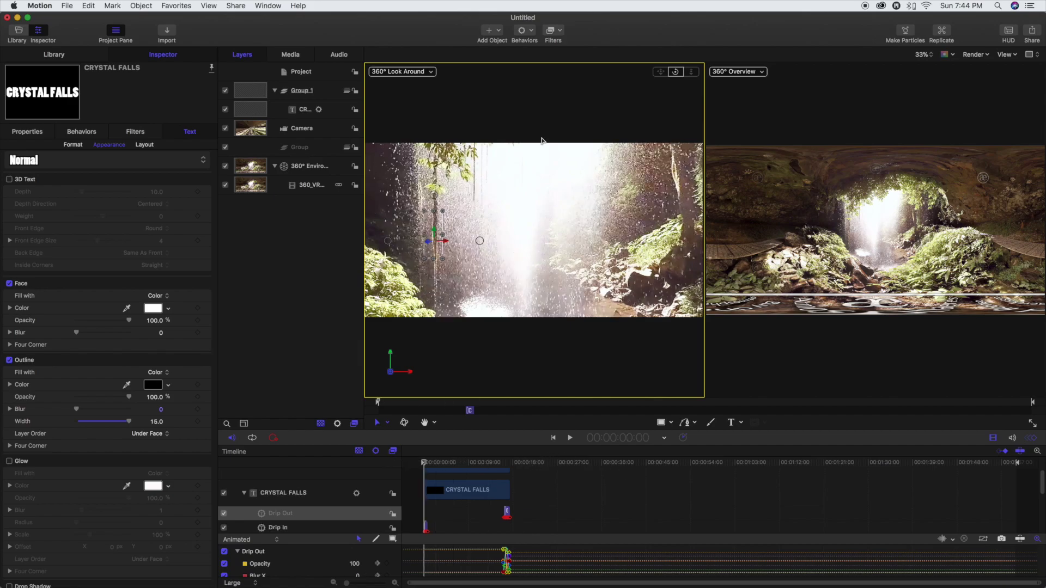
pyautogui.press('space')
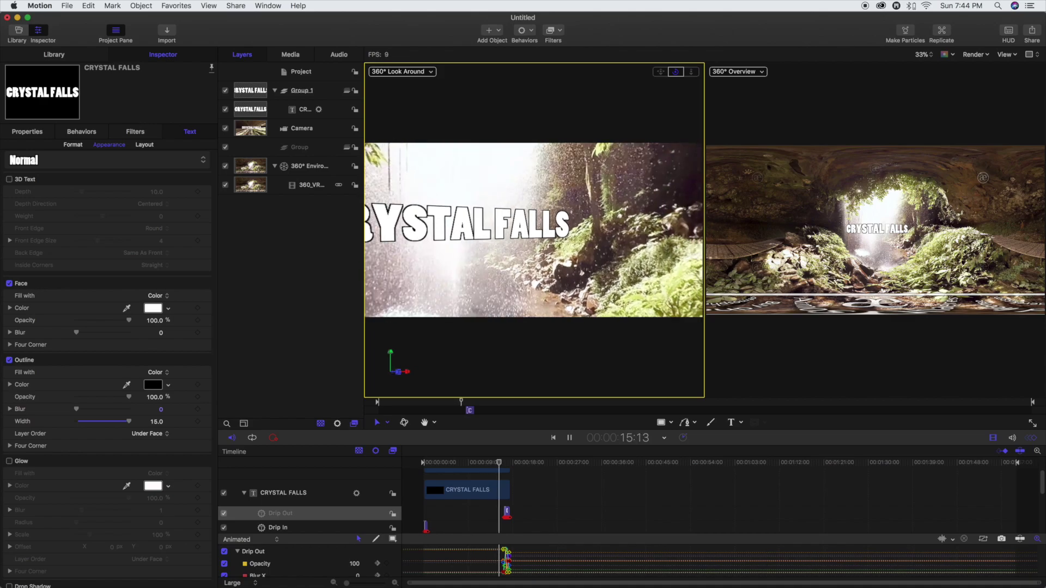